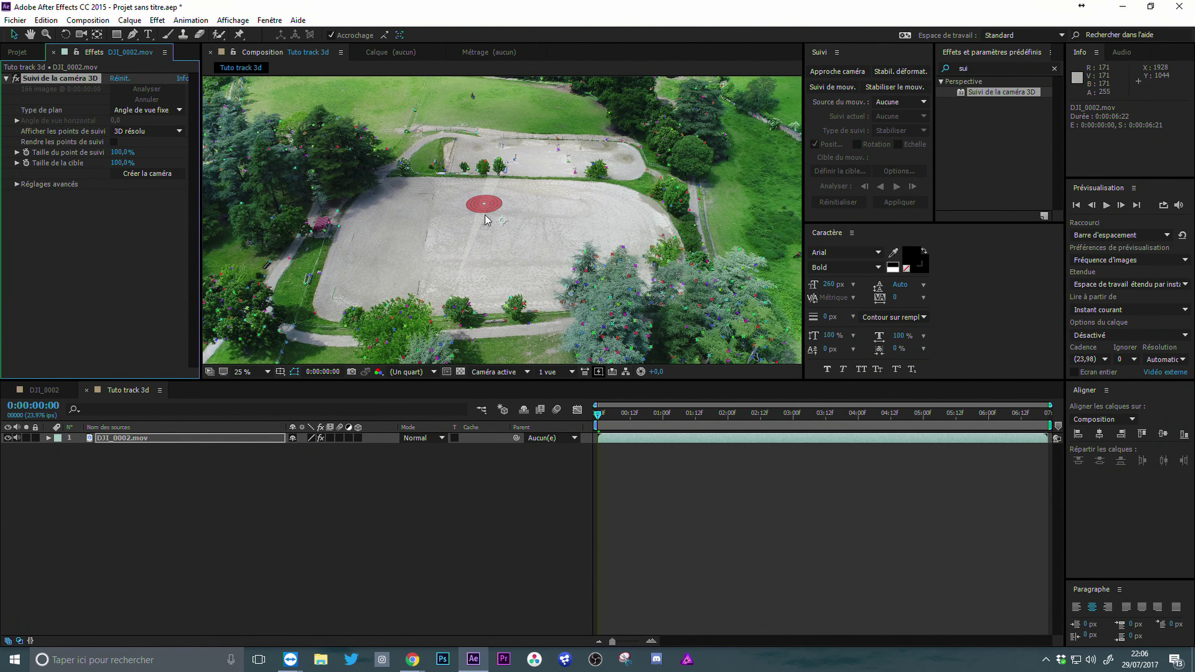
Create a null object and a tracking camera from the selected track point on the sandy arena
right_click(486, 219)
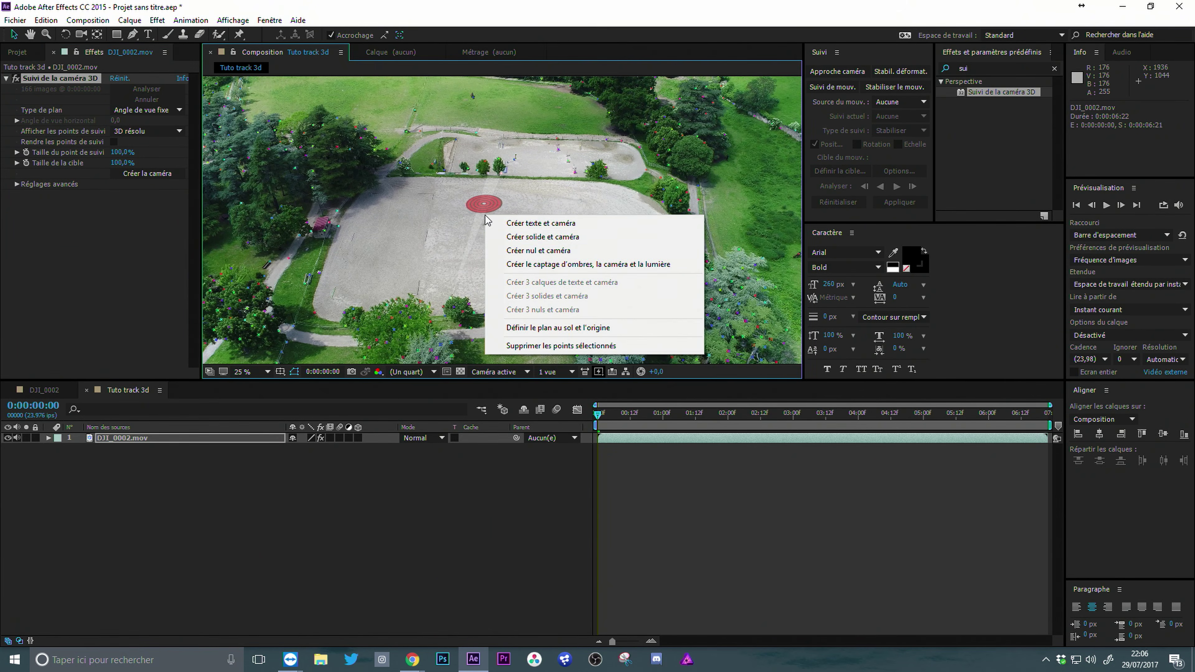
left_click(524, 251)
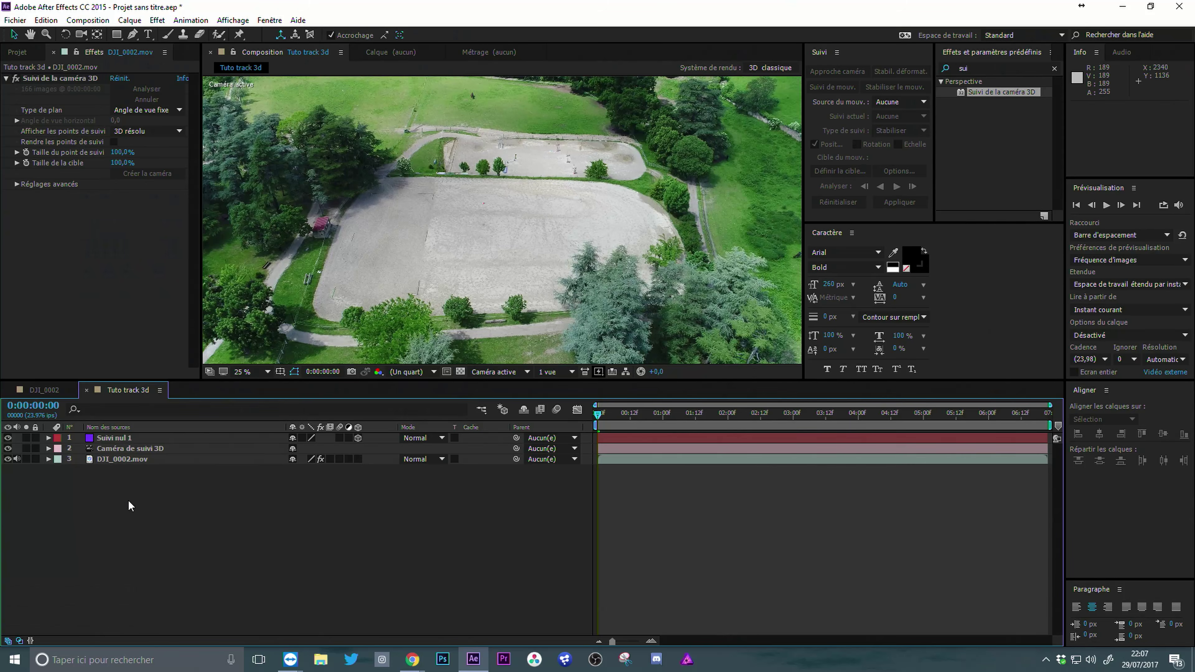
Create a text layer reading MAXMAXIMUS.FR/FAQ and set its font size to 139 px
right_click(128, 500)
mouse_move(184, 510)
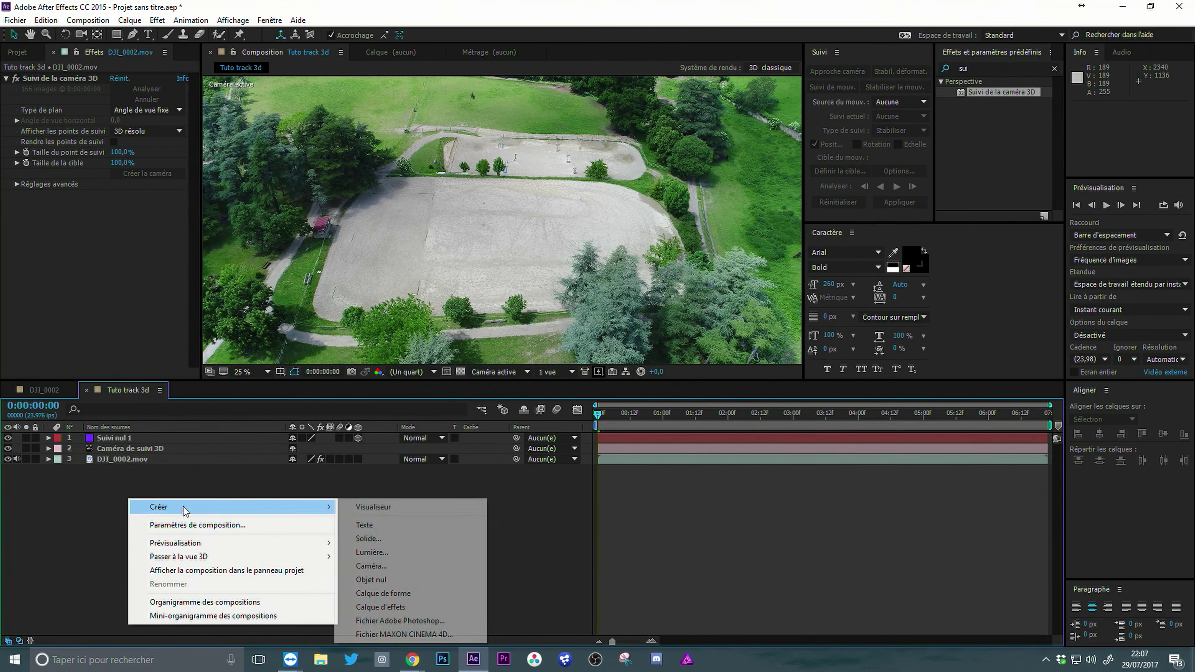
left_click(354, 526)
type("MAXMAXIMUS;FR")
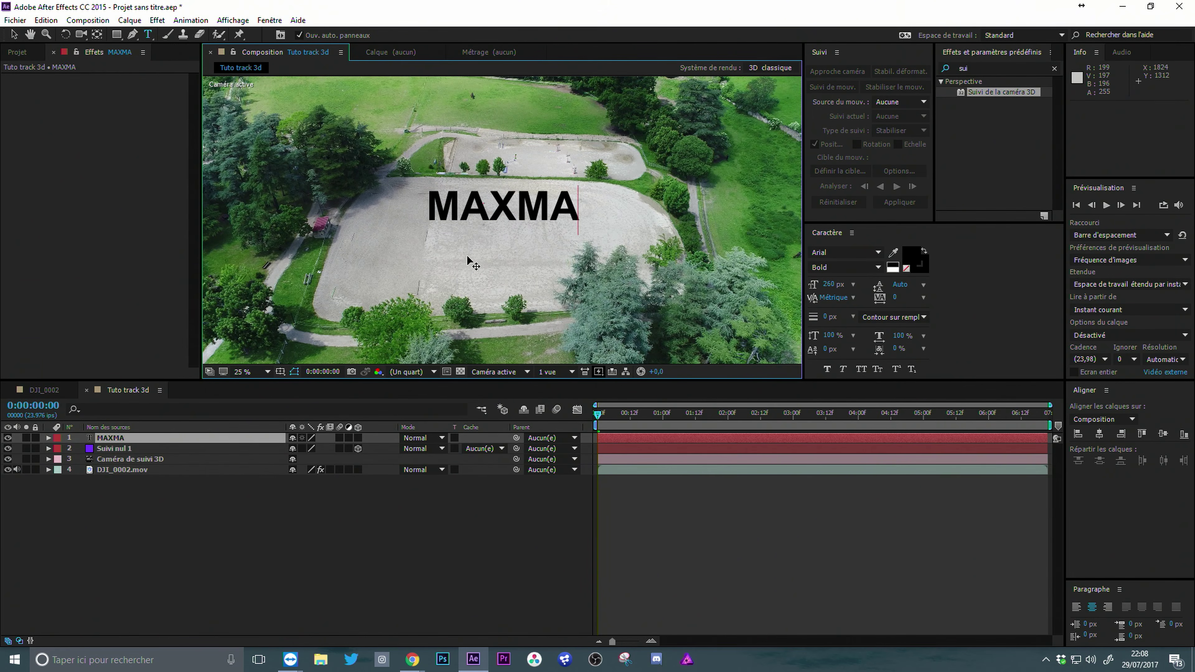
key("BackSpace")
key("BackSpace")
key("BackSpace")
type(".FR/FAQ")
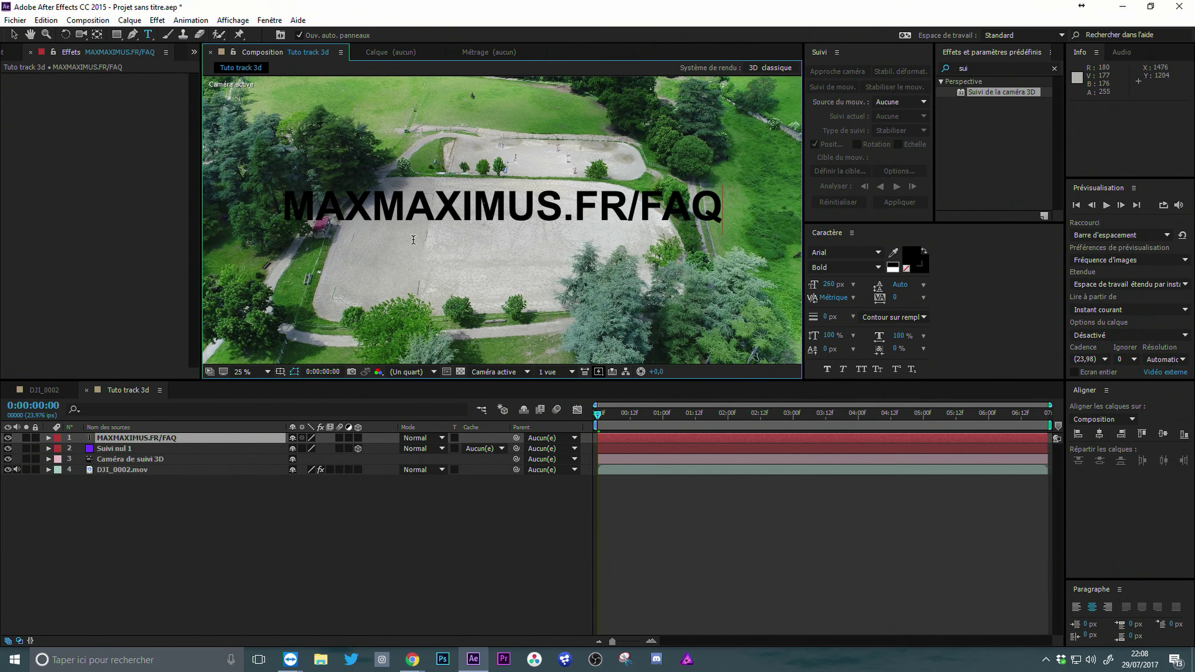
key("ctrl+a")
mouse_move(832, 285)
left_mouse_down()
mouse_move(795, 309)
mouse_move(815, 295)
left_mouse_up()
Preview the flat text against the moving footage, make the text layer 3D, and preview its movement again
left_click_drag(598, 415, 818, 418)
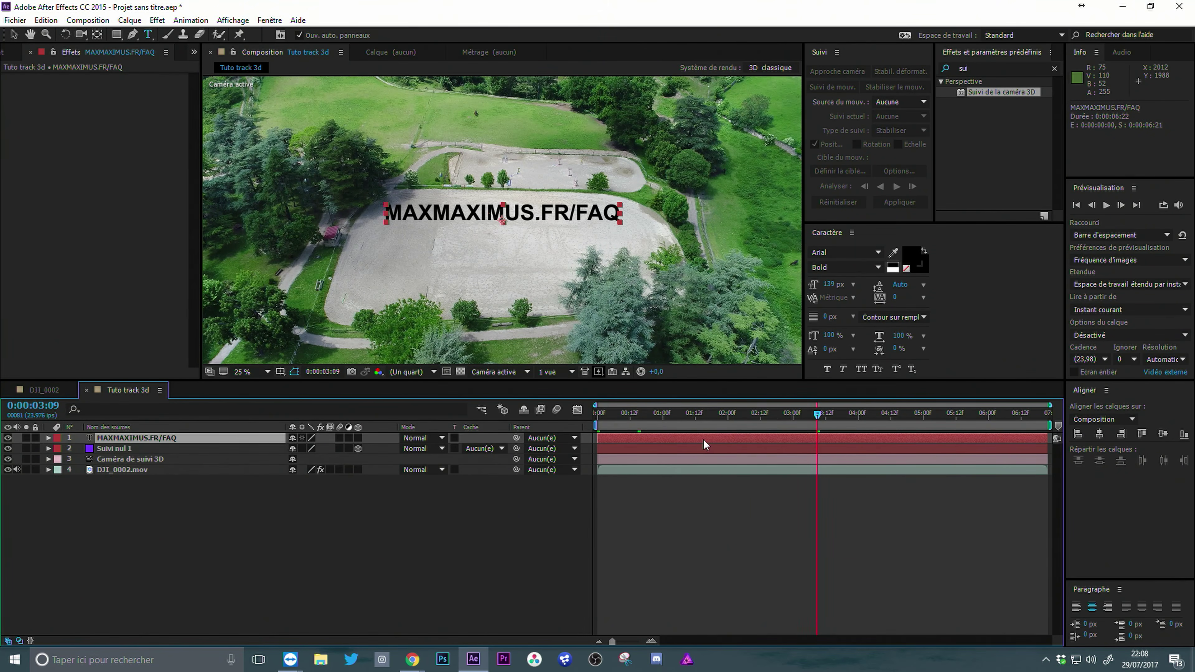
key("space")
left_click_drag(765, 417, 504, 437)
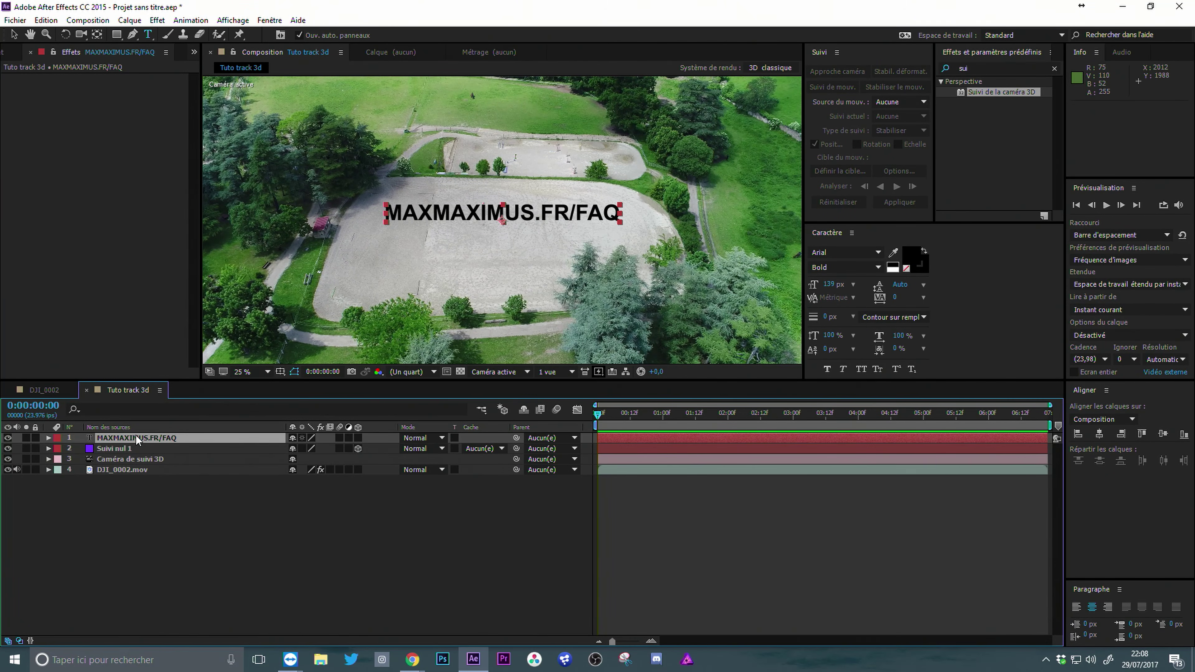
left_click(358, 438)
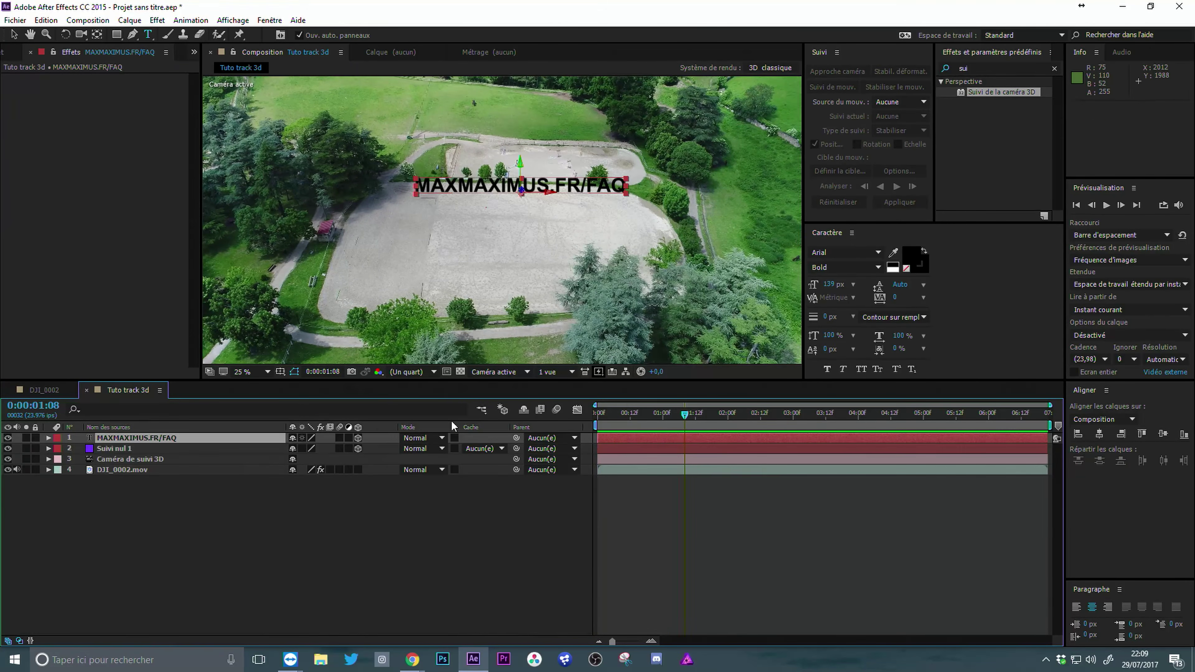
key("space")
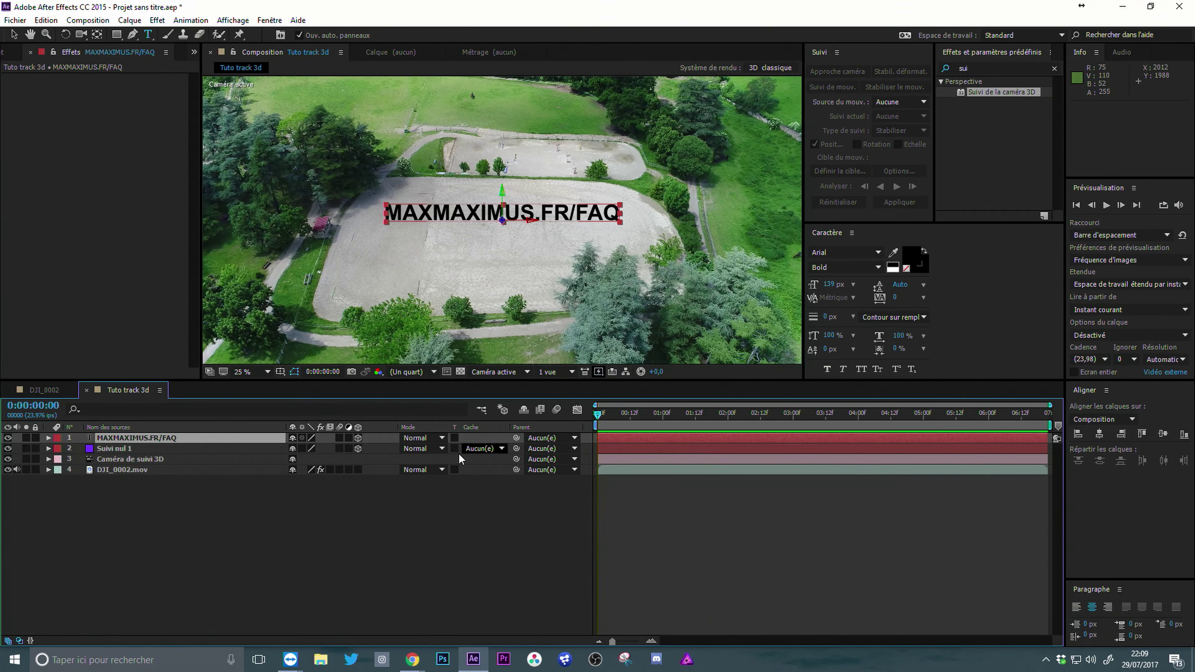
Copy the tracking null's position value and paste it onto the MAXMAXIMUS.FR/FAQ text layer
left_click(110, 449)
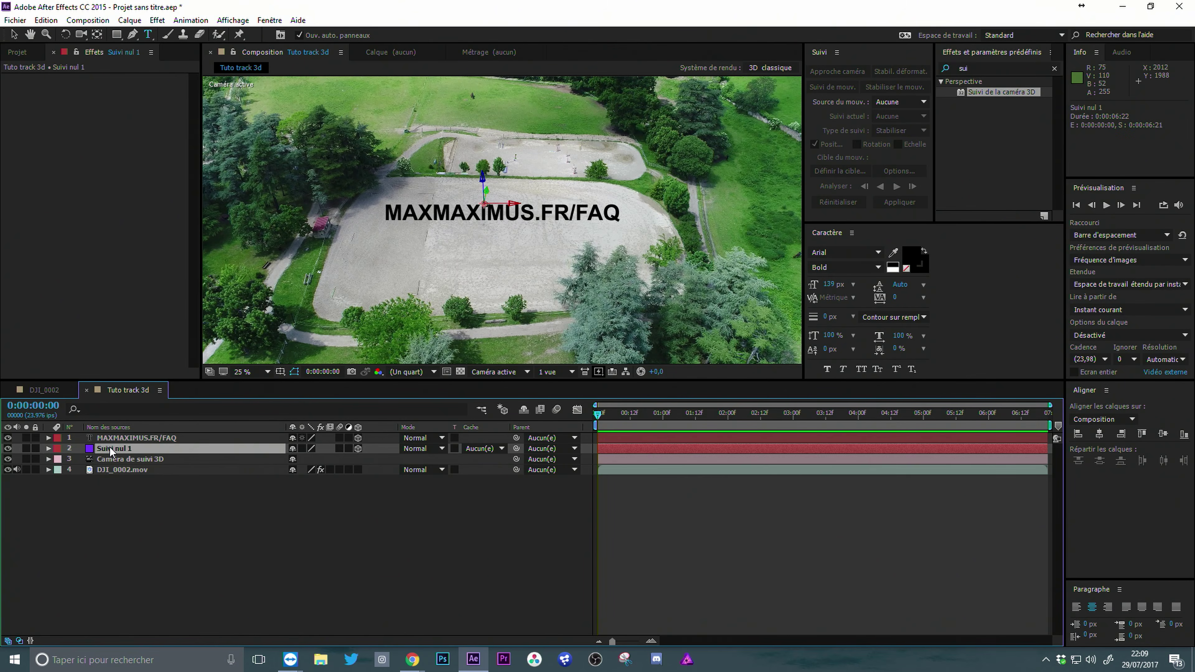
key("p")
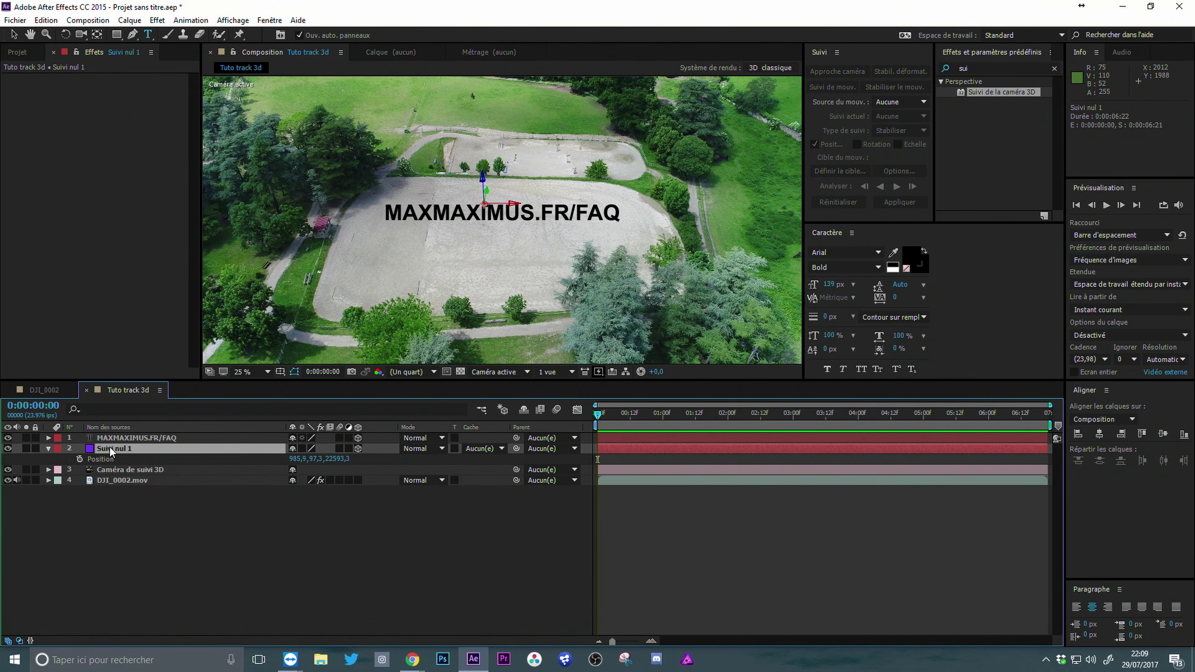
left_click(108, 457)
left_click(119, 437)
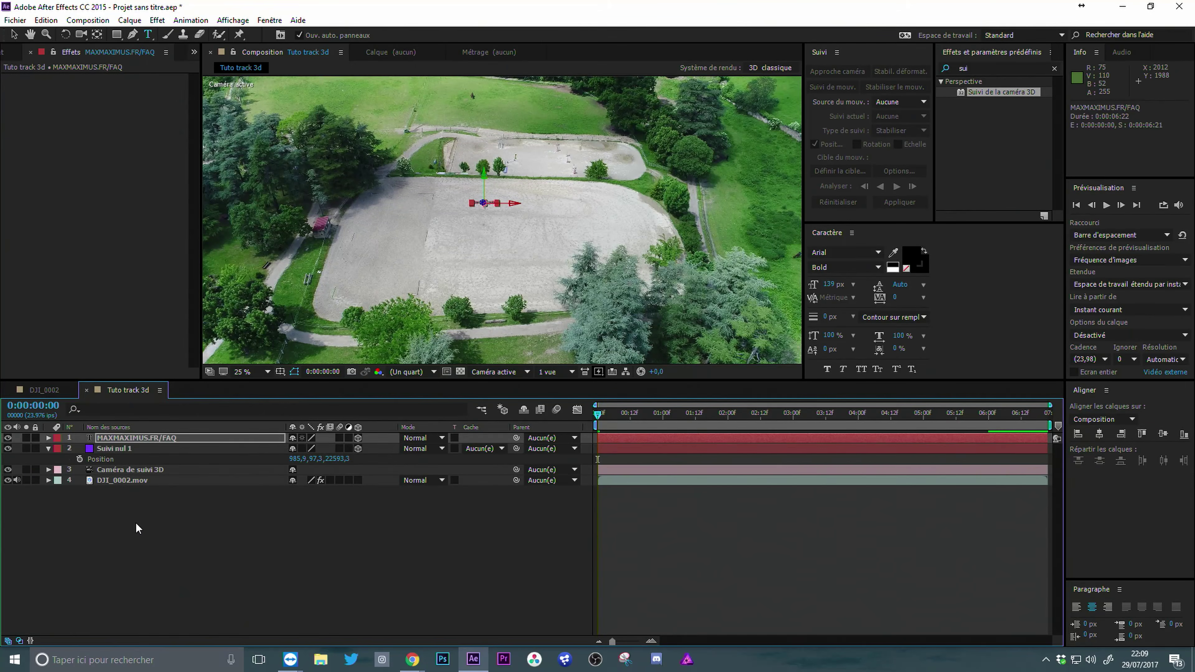
left_click(143, 511)
Scale the text layer up to 832% on all axes
left_click(172, 437)
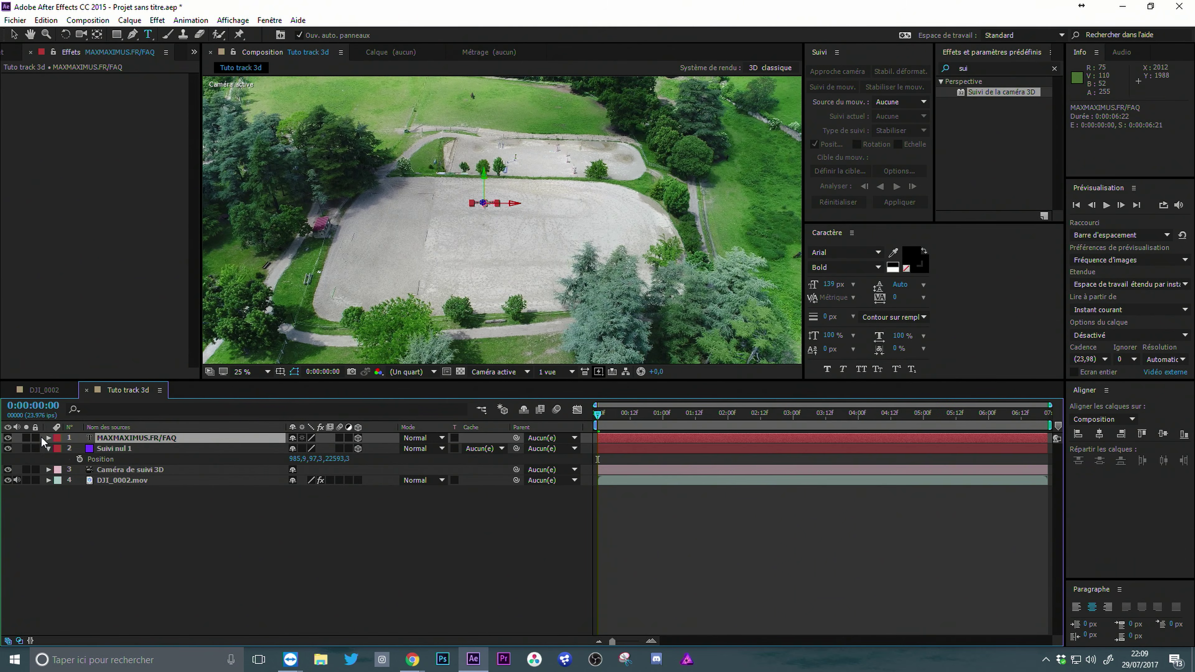
key("s")
left_click_drag(309, 448, 782, 498)
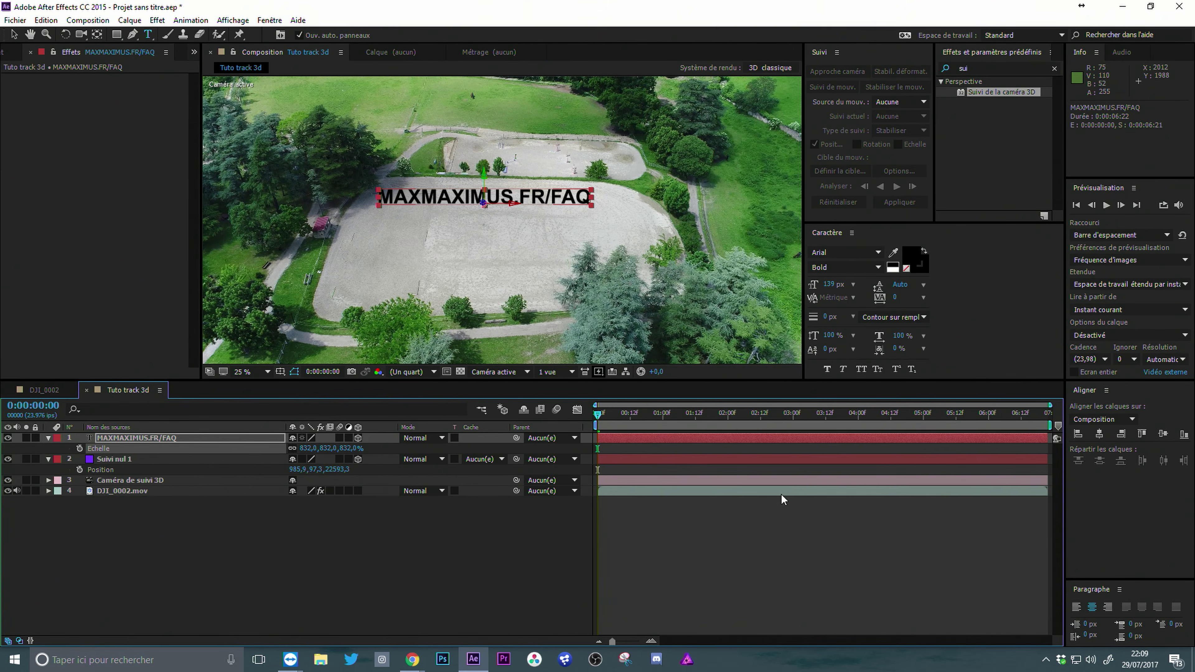
Expand the text layer's transform properties, lower the text to a Y position of about 1989, and preview the tracked result
left_click(48, 458)
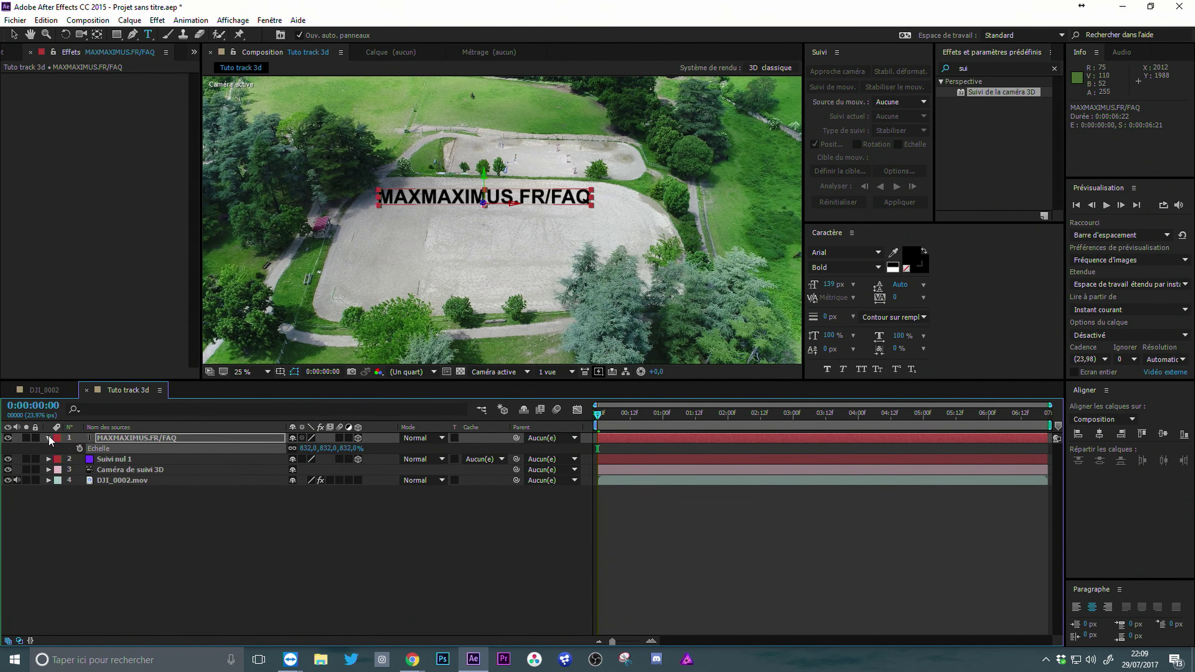
left_click(49, 436)
left_click(49, 436)
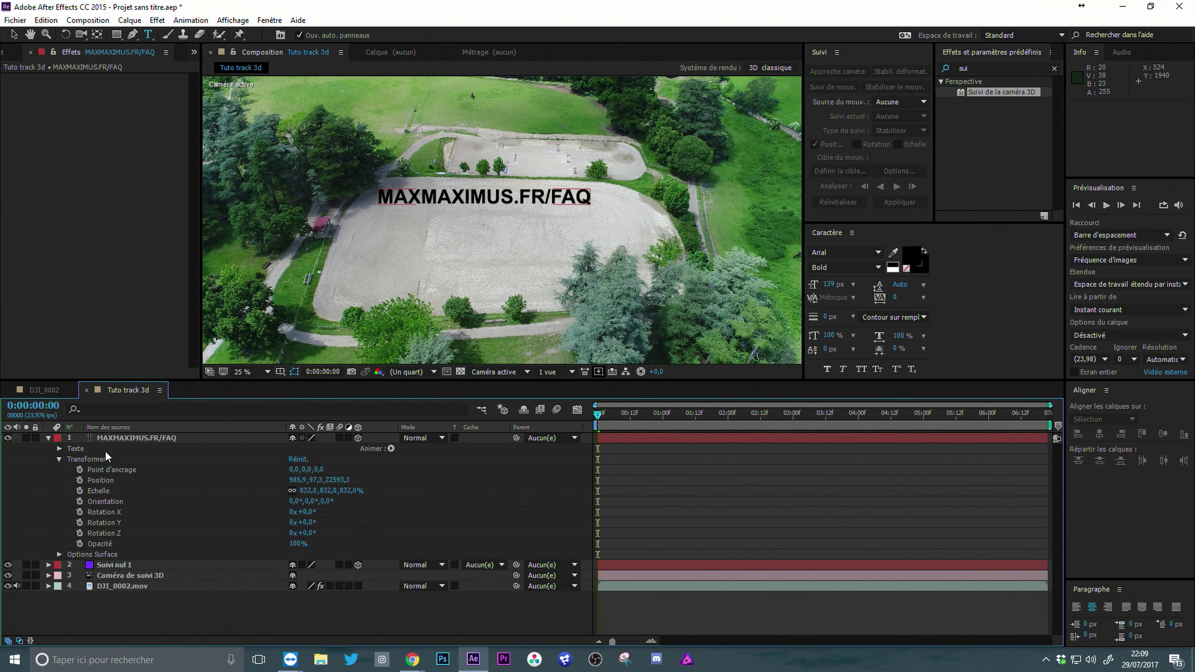
left_click(126, 438)
left_click(14, 36)
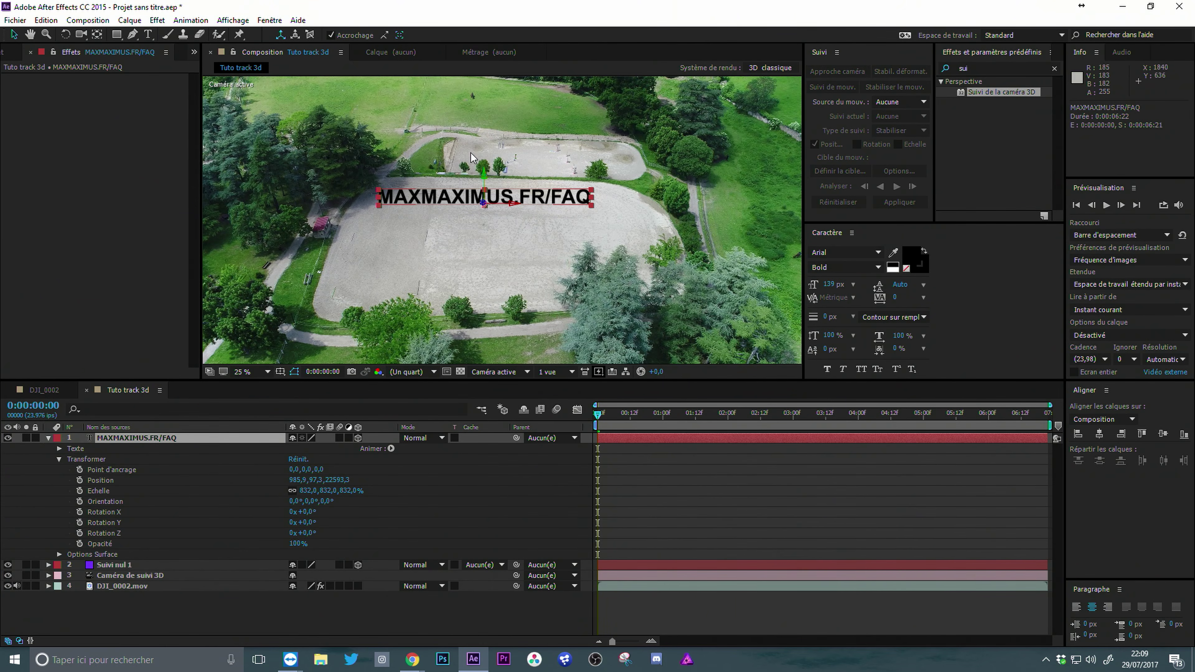
left_click_drag(486, 177, 470, 471)
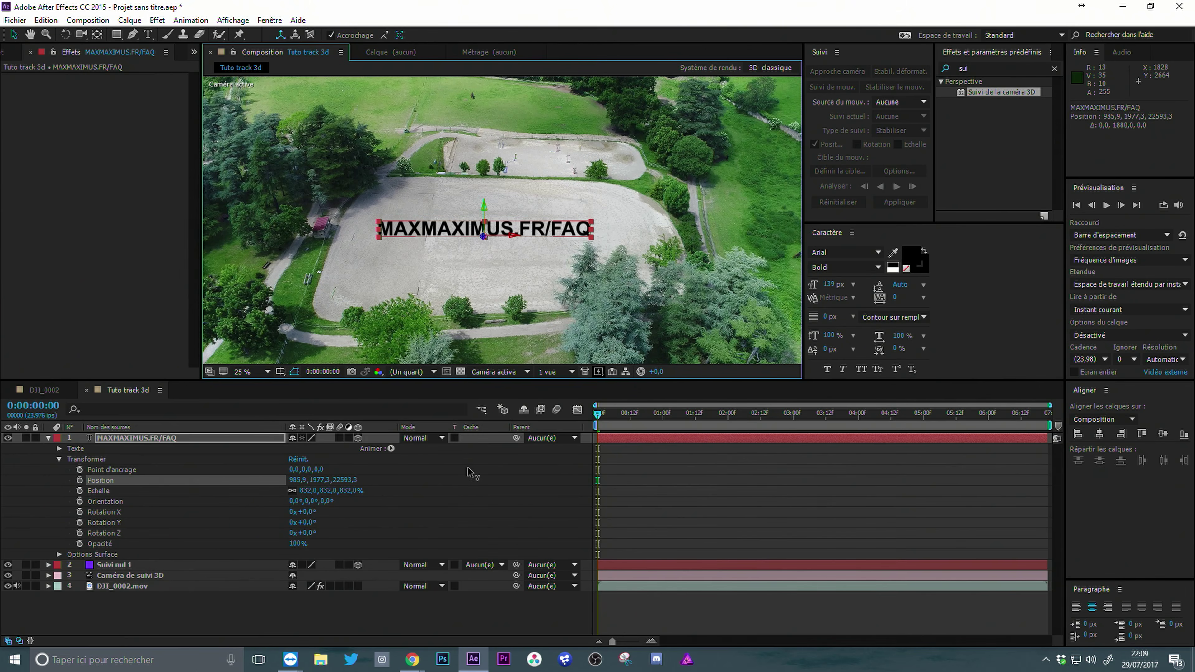
left_click(617, 483)
key("space")
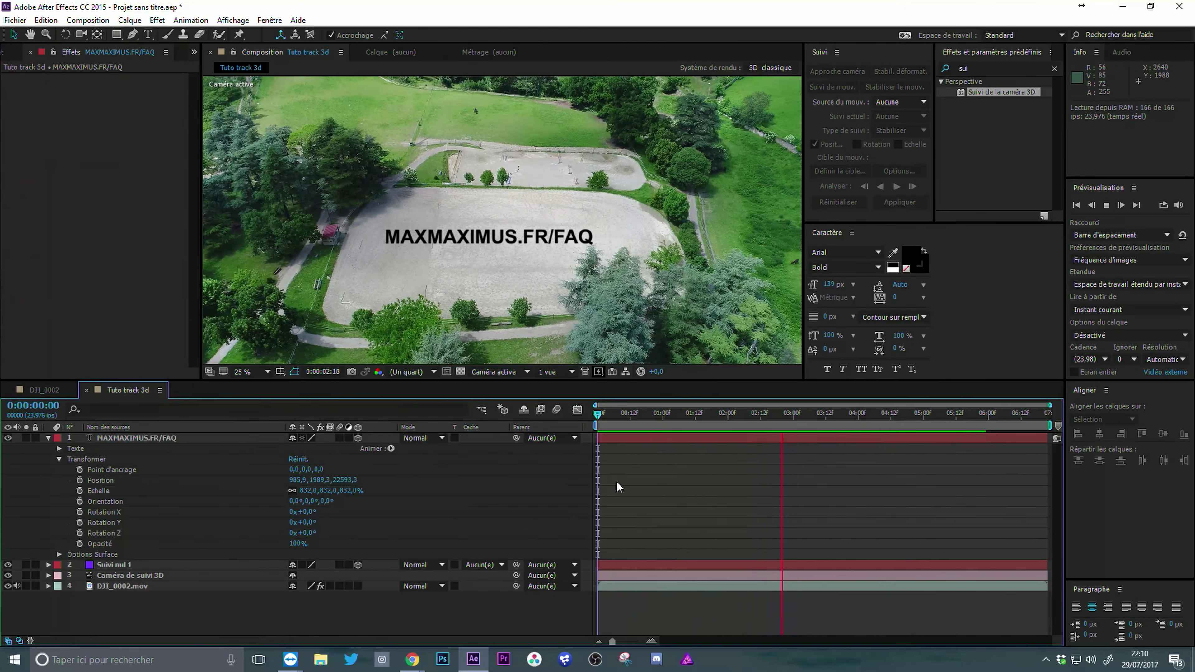
key("space")
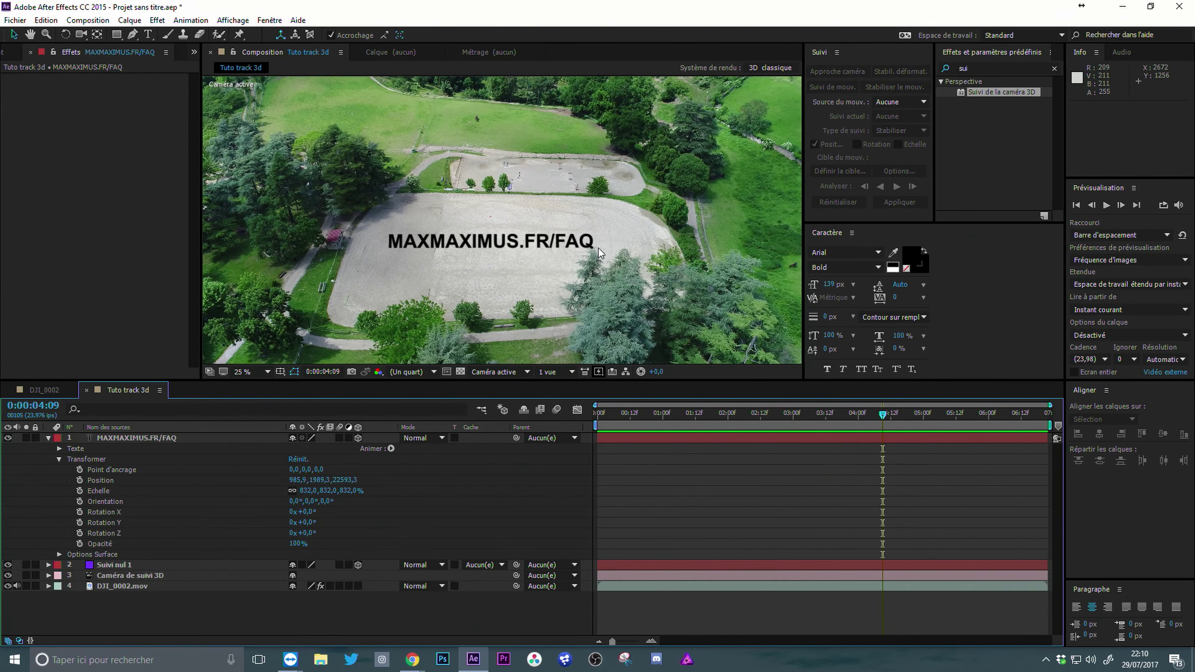
left_click_drag(625, 415, 547, 427)
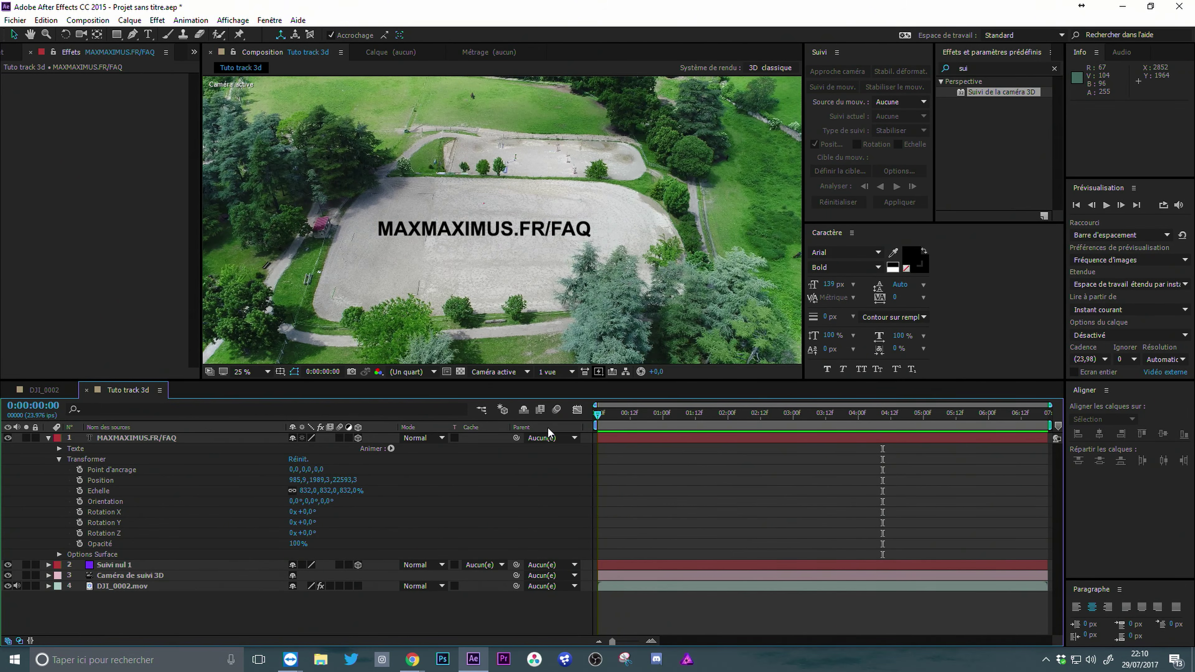
Raise the text layer along its vertical axis to a Y position of about 1625
left_click(174, 438)
left_click_drag(485, 210, 505, 153)
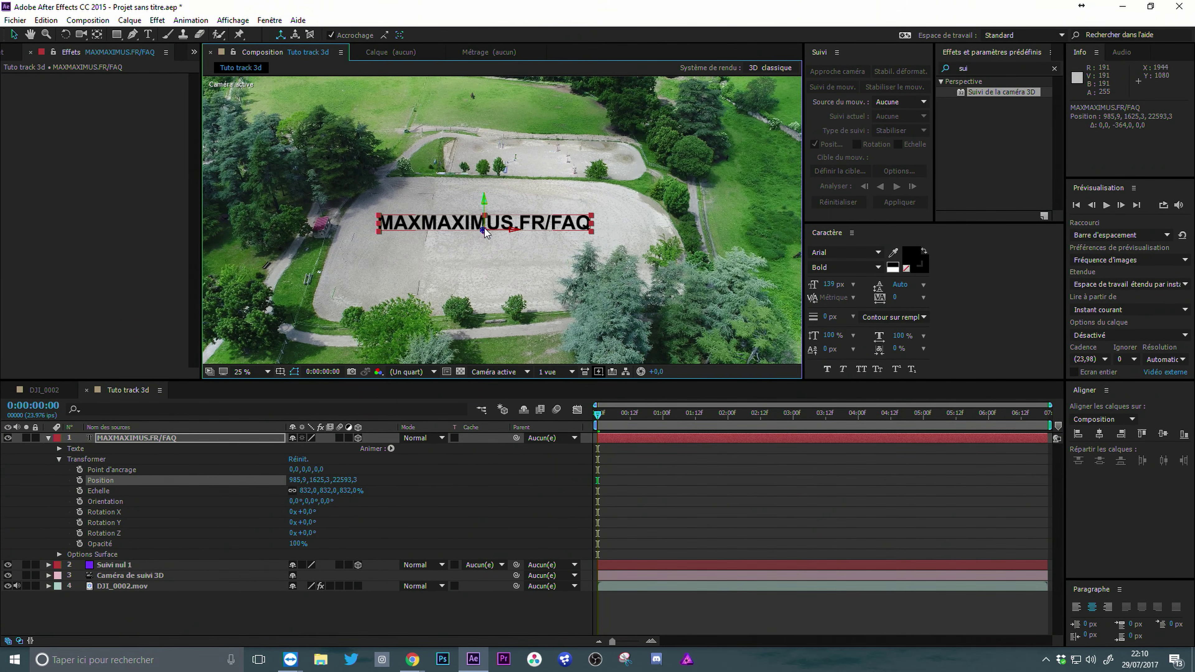
left_click(319, 621)
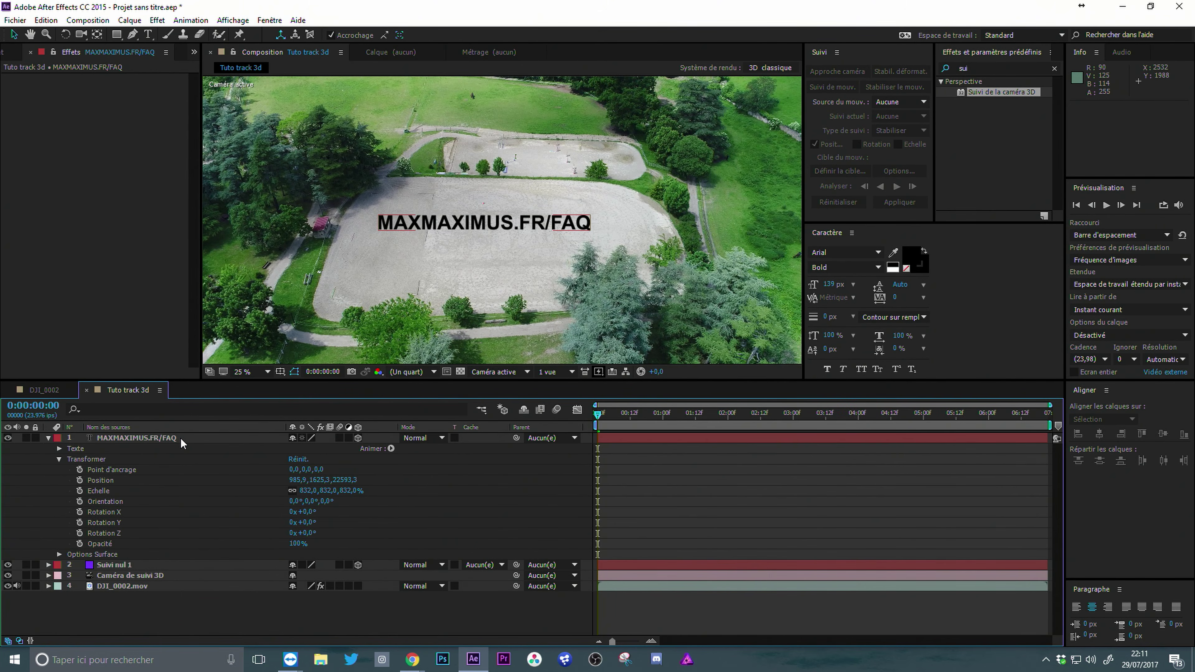
Set the text layer's X rotation to -23° to tilt it toward the ground plane
left_click(180, 438)
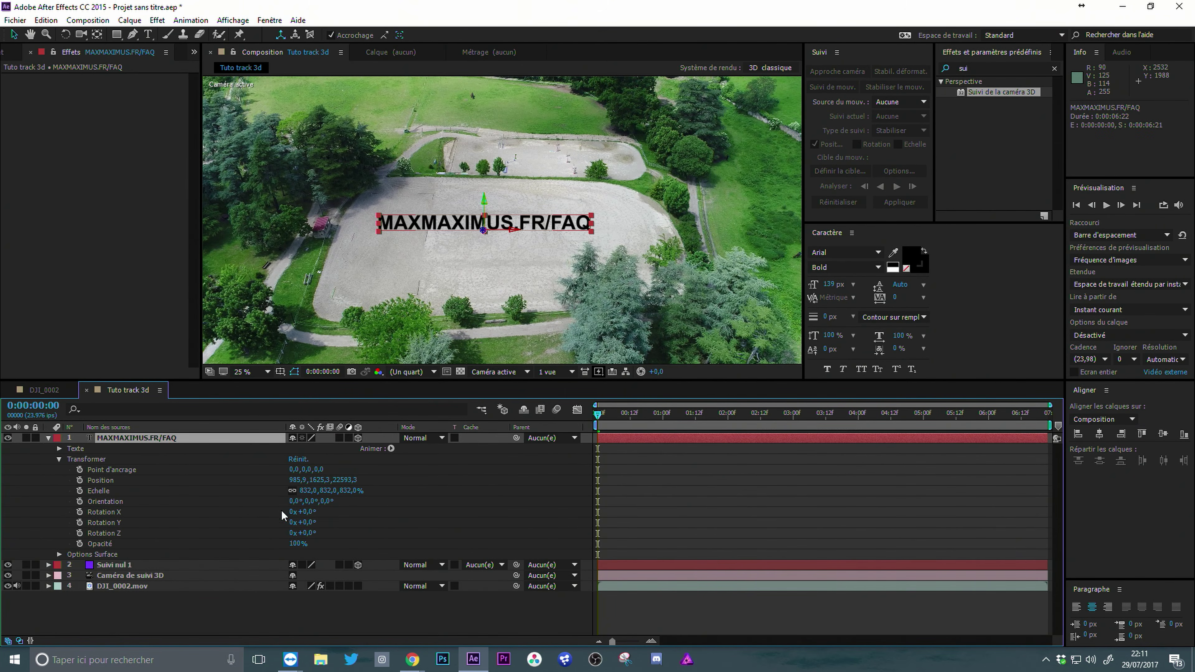
mouse_move(308, 512)
left_mouse_down()
mouse_move(285, 514)
mouse_move(303, 520)
left_mouse_up()
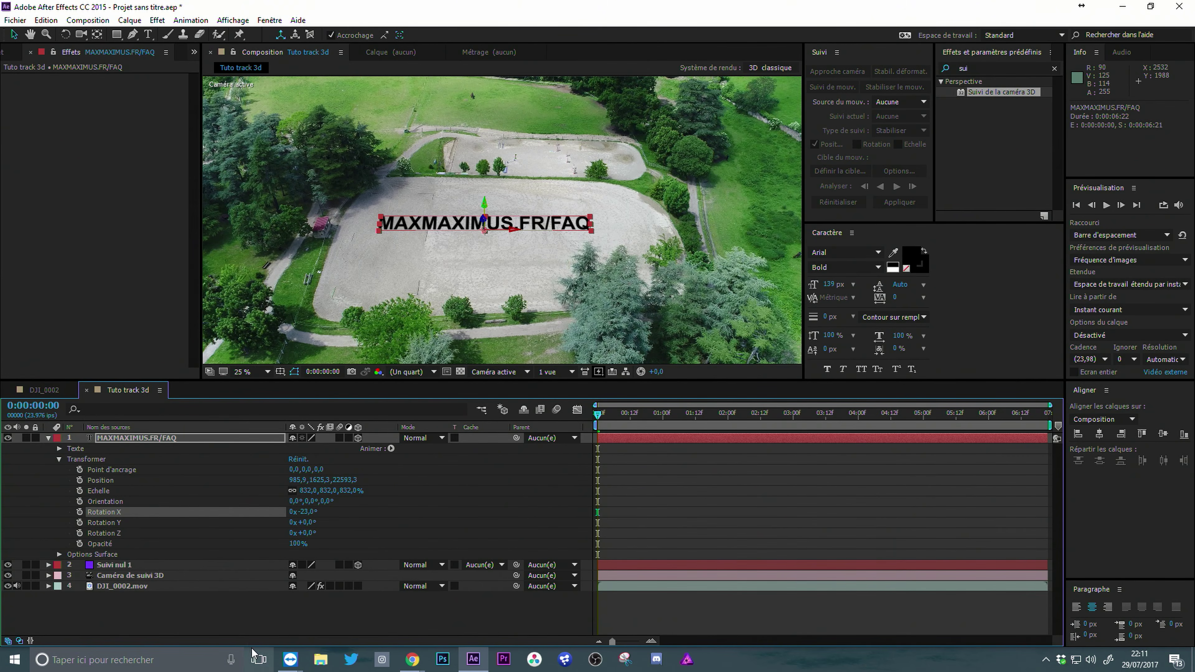
left_click(272, 608)
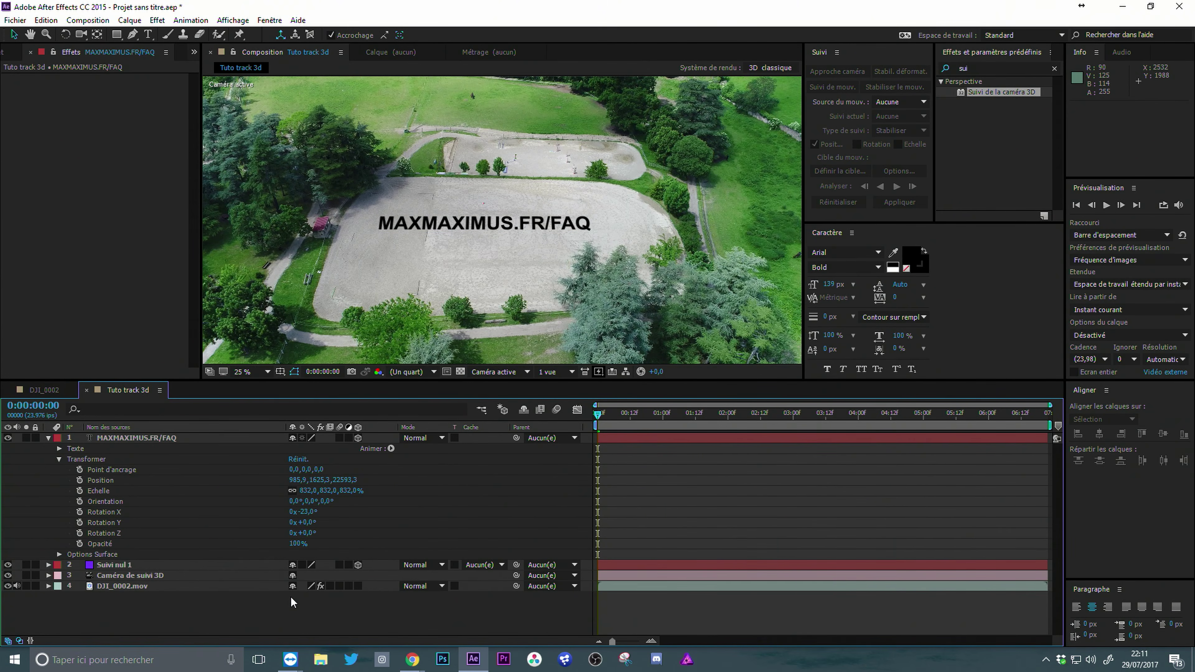